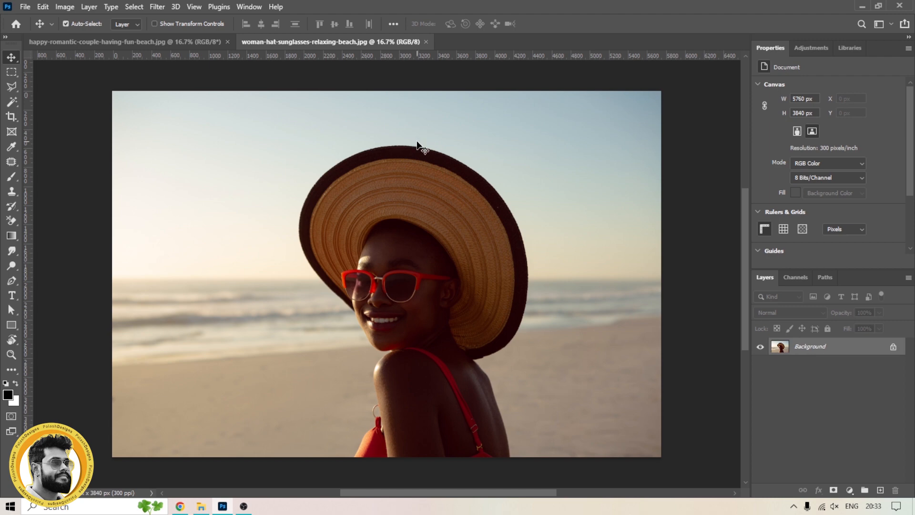
Step: Extend the beach portrait's canvas to the left with the Crop tool, leaving an empty transparent area
key(c)
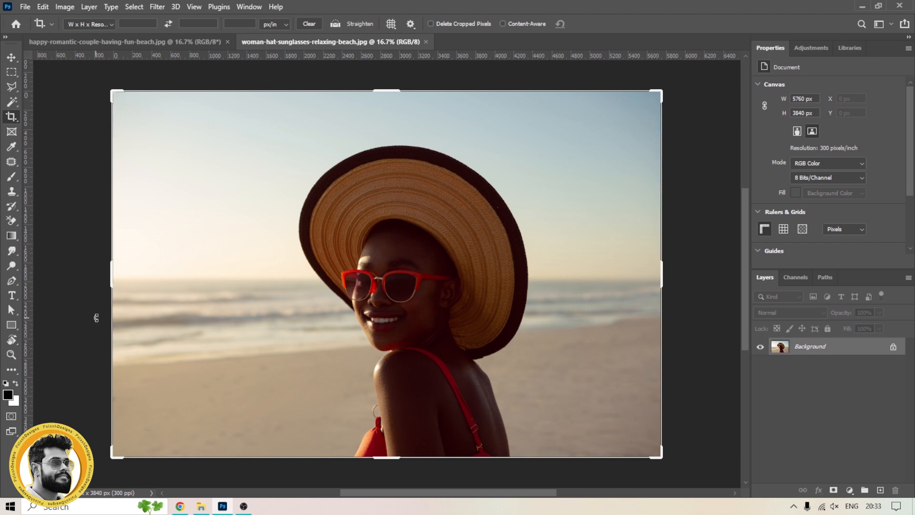
drag(113, 271, 35, 272)
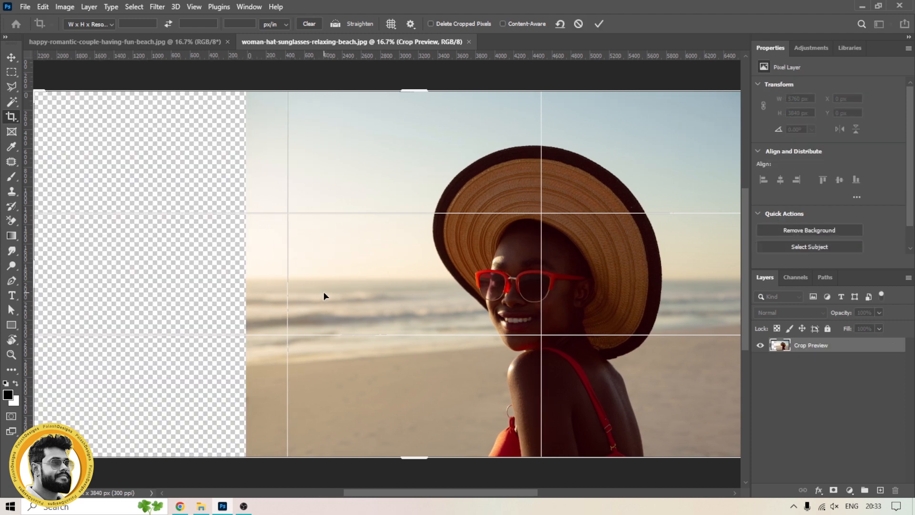
click(11, 58)
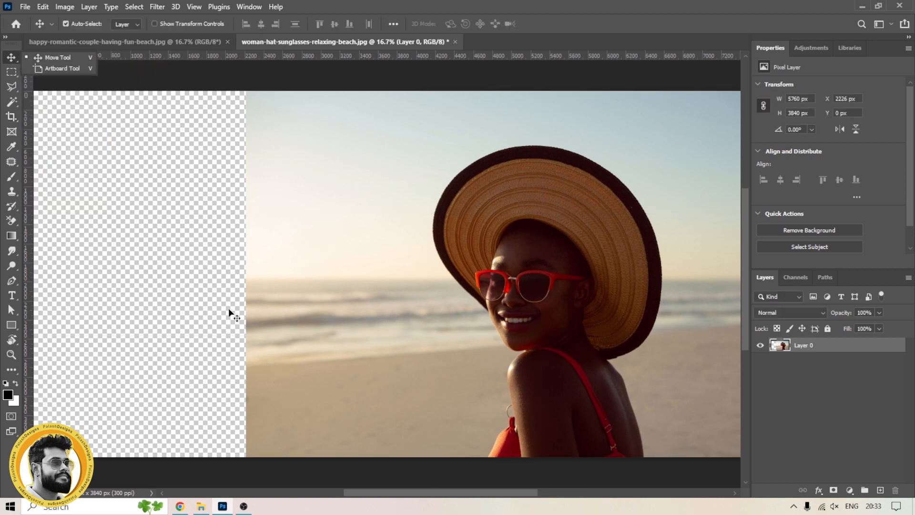
drag(224, 286, 278, 278)
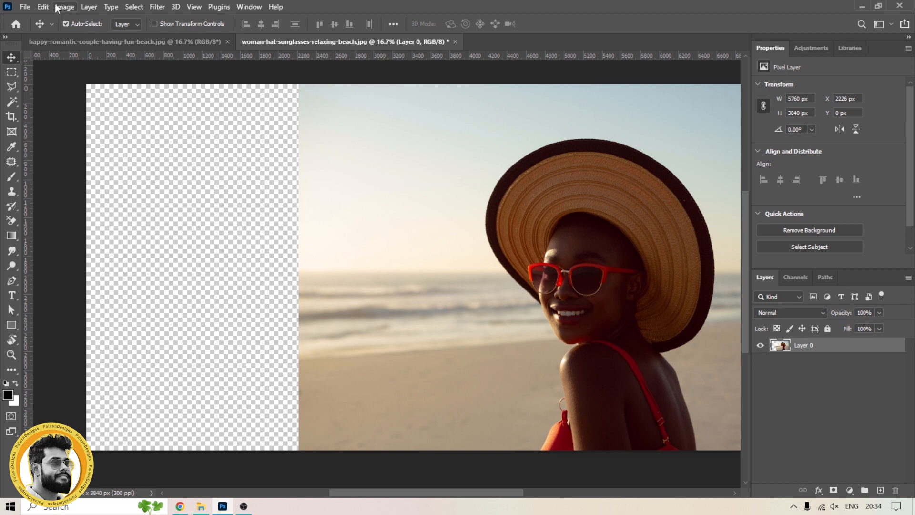
click(43, 7)
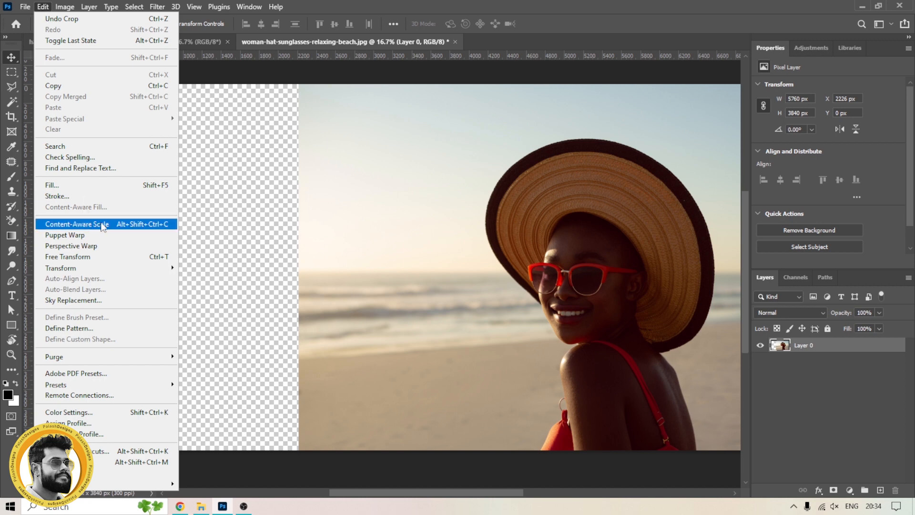
click(102, 226)
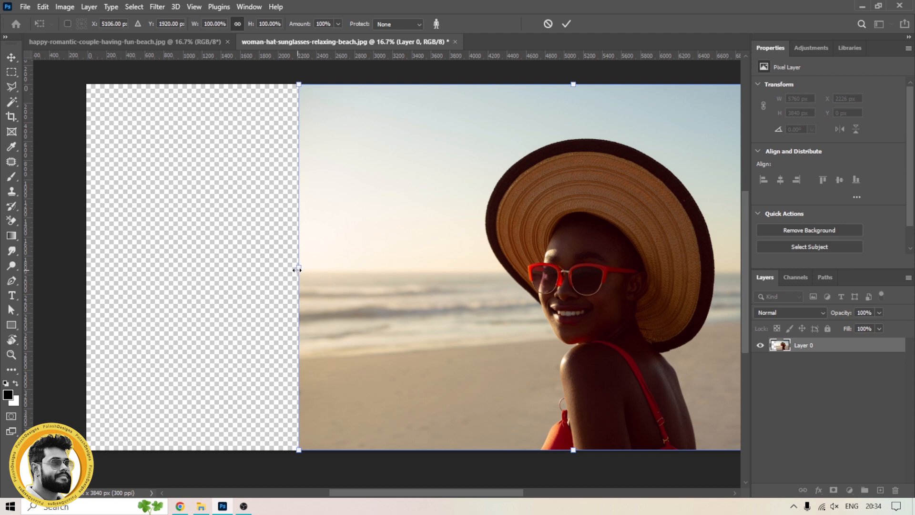
drag(298, 270, 238, 265)
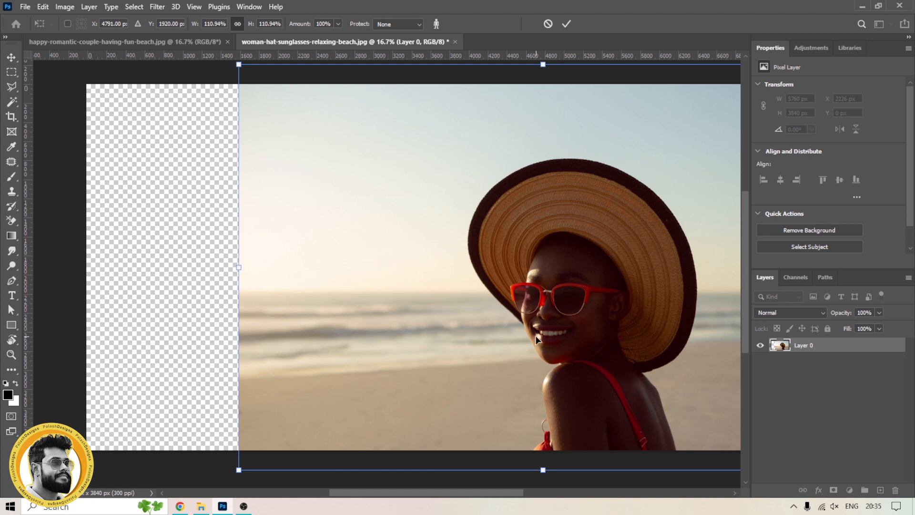
key(Escape)
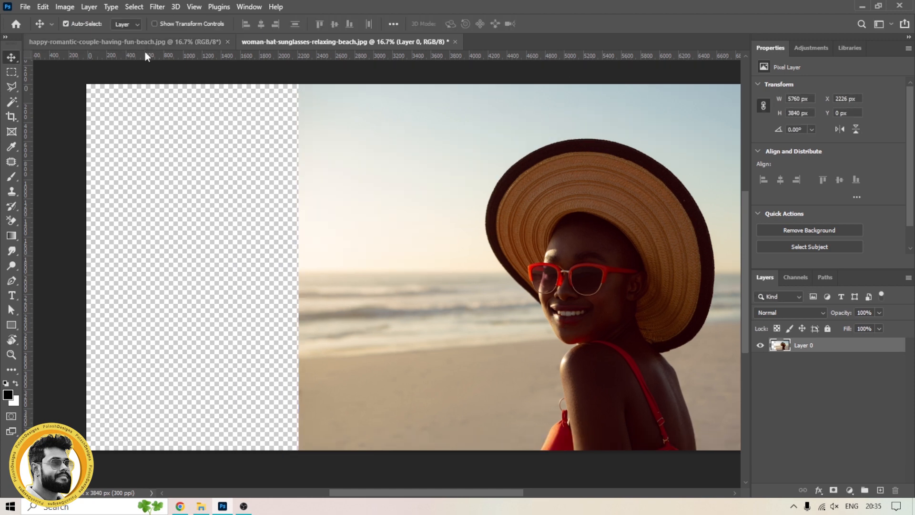
Step: Stretch the photo's left edge into the empty area with Content-Aware Scale to about 117% width
click(43, 7)
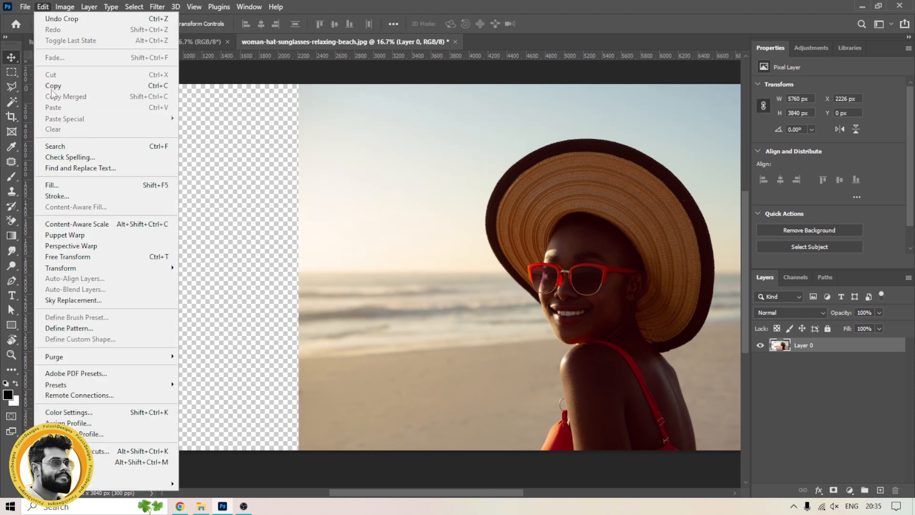
click(76, 226)
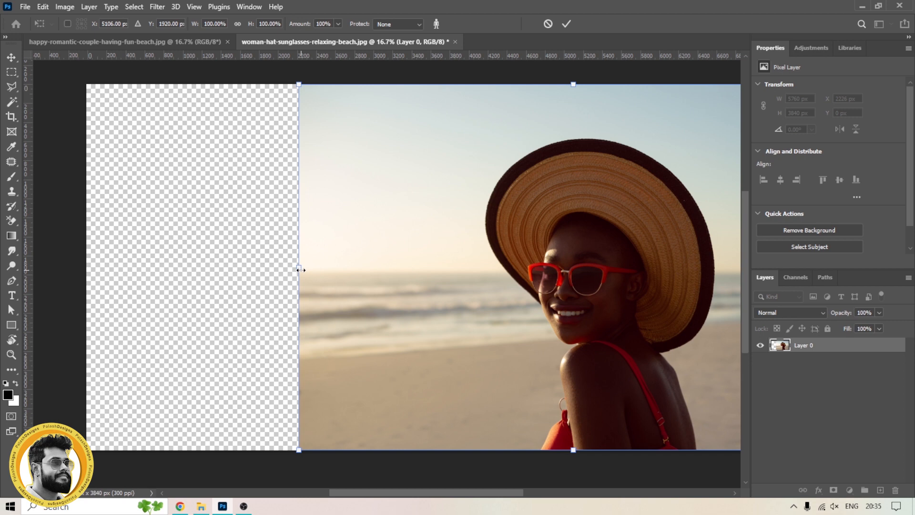
drag(300, 270, 193, 269)
scroll(529, 308, up, 2)
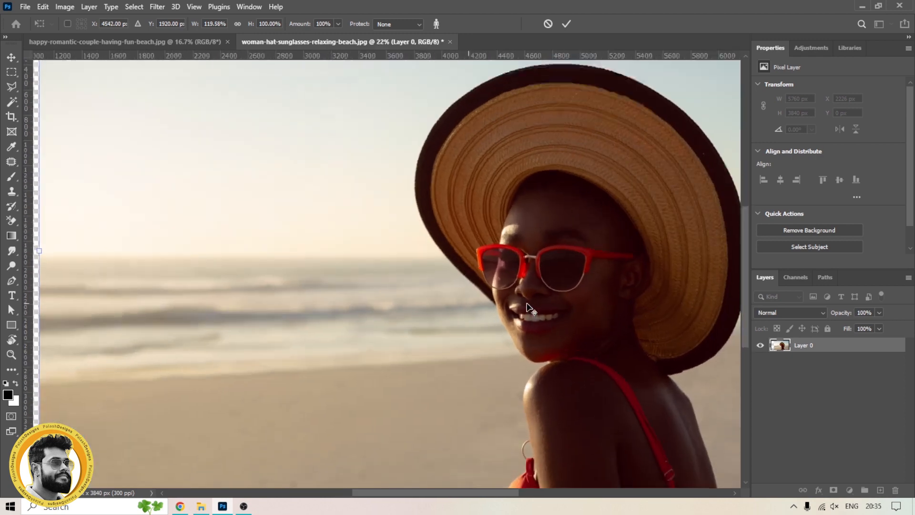
scroll(527, 308, up, 3)
scroll(527, 307, down, 4)
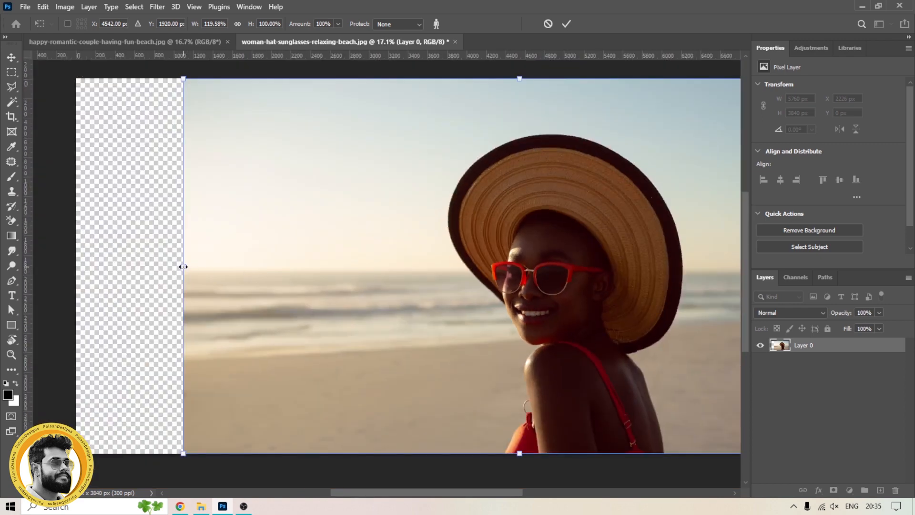
drag(183, 266, 150, 267)
scroll(505, 286, up, 6)
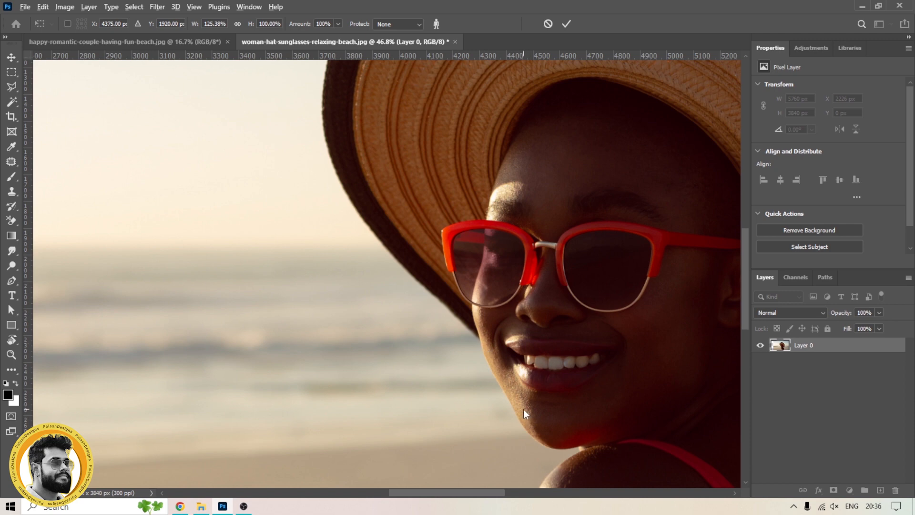
scroll(511, 390, down, 6)
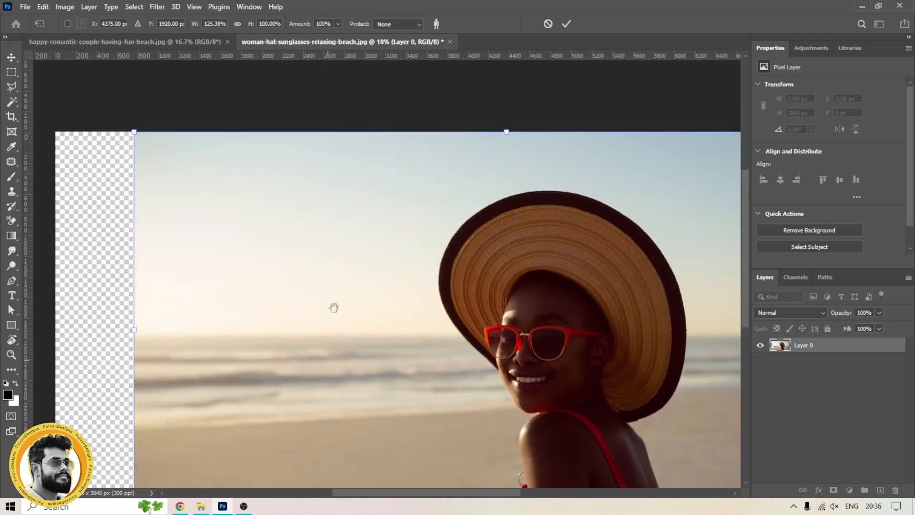
scroll(333, 296, down, 2)
drag(142, 251, 200, 251)
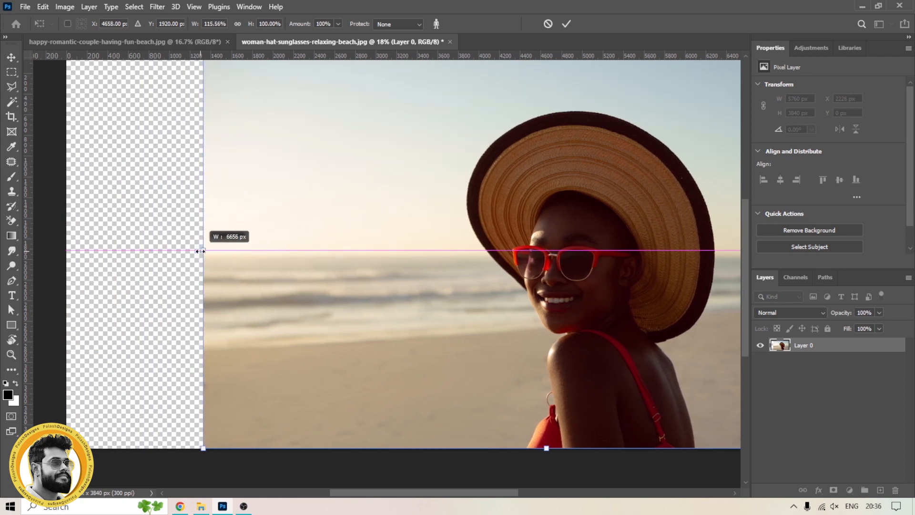
drag(200, 251, 202, 251)
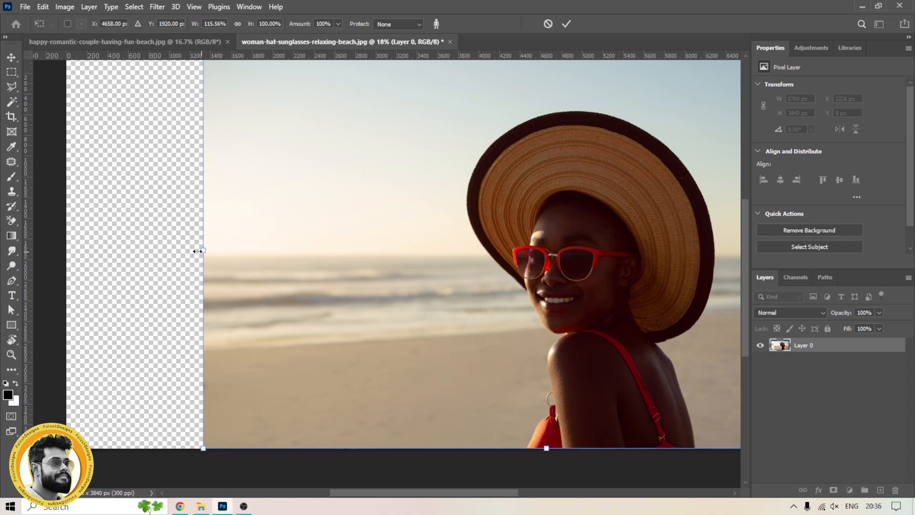
drag(202, 250, 192, 251)
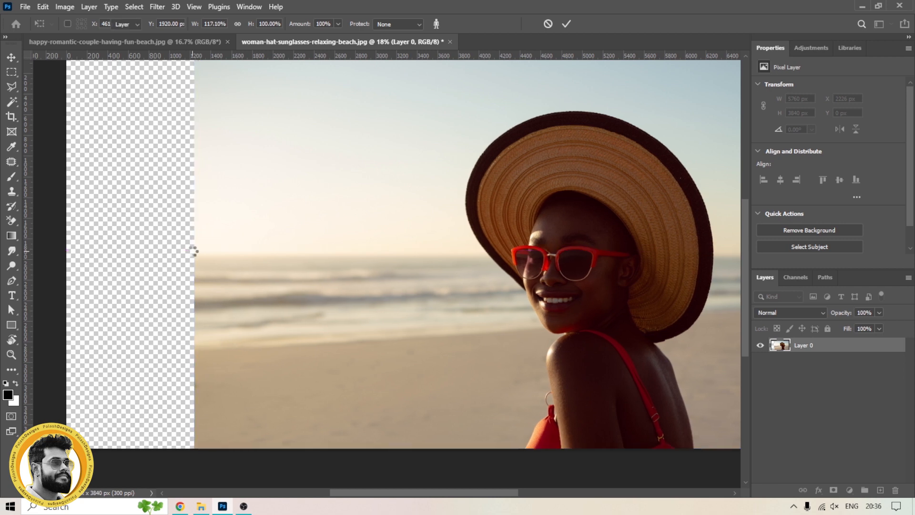
key(Return)
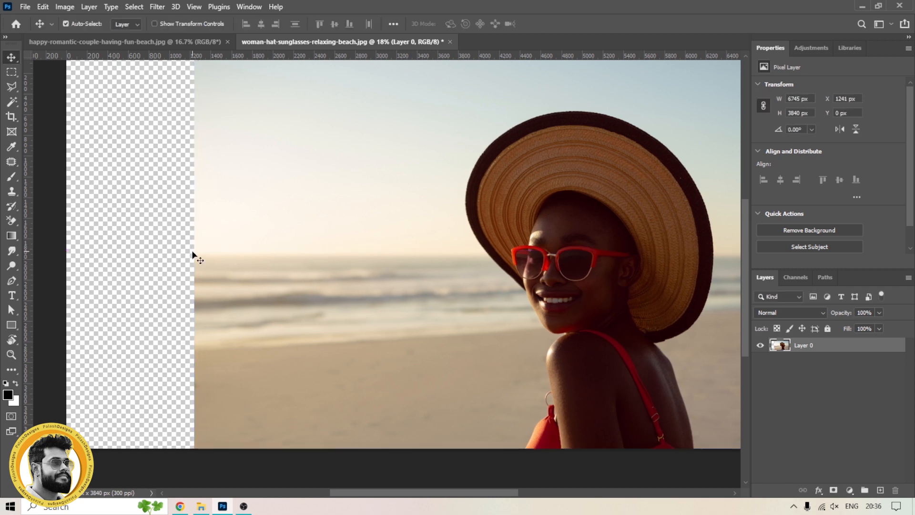
Step: Apply Content-Aware Scale again, stretching the photo's left edge further towards the canvas edge
click(43, 7)
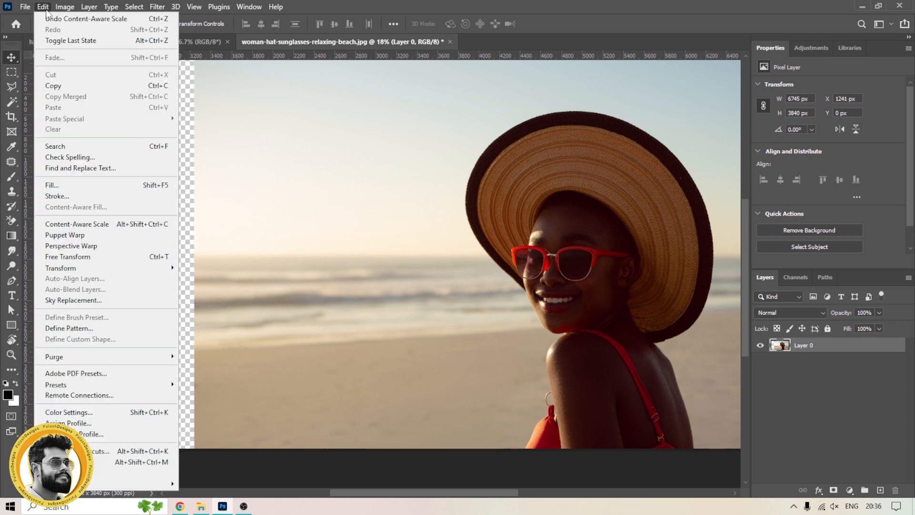
click(77, 224)
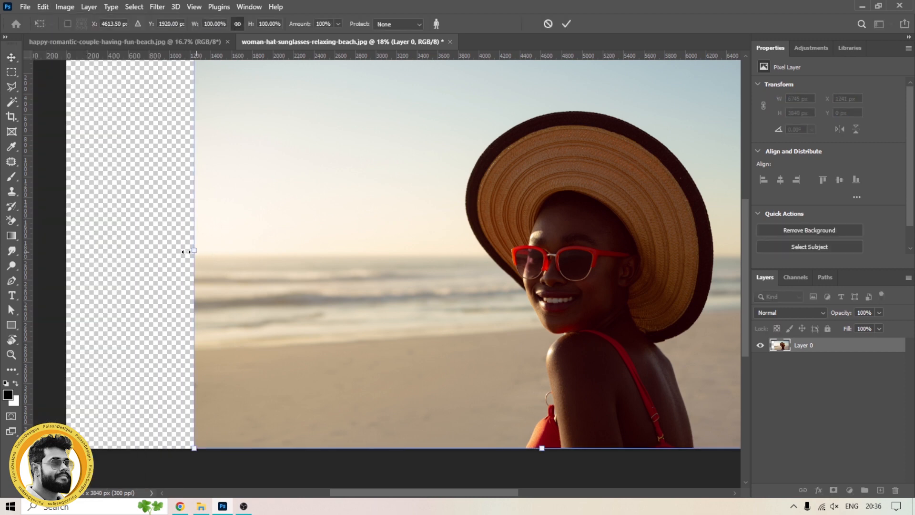
drag(187, 251, 162, 248)
drag(162, 248, 162, 249)
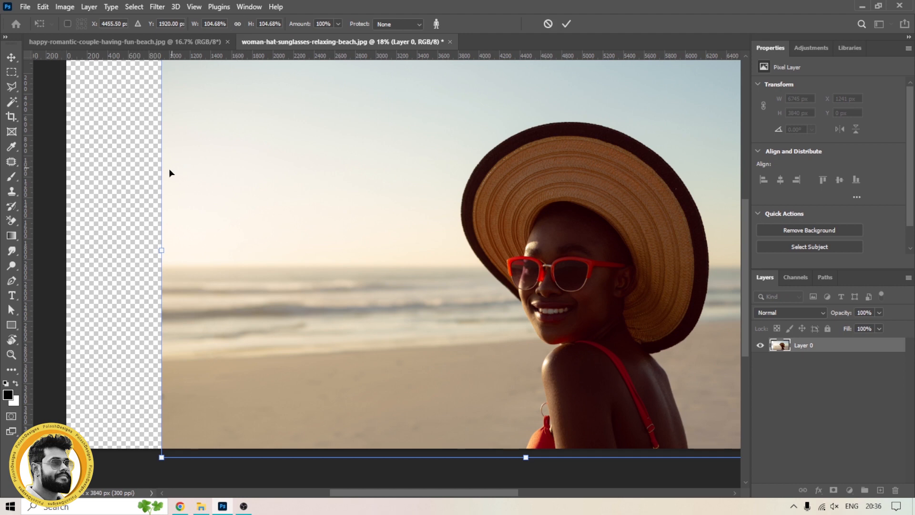
drag(157, 249, 121, 245)
key(Return)
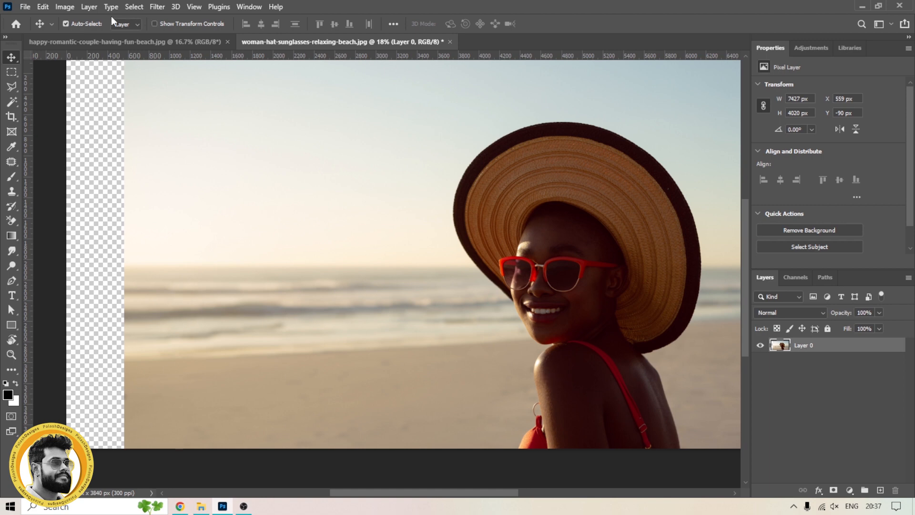
Step: Apply Content-Aware Scale a third time, stretching the left edge until it reaches the canvas edge
click(43, 7)
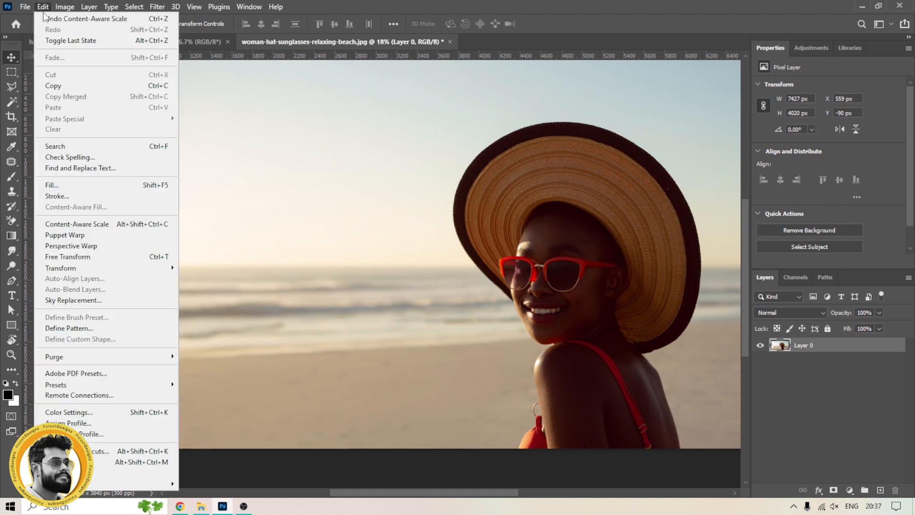
click(76, 224)
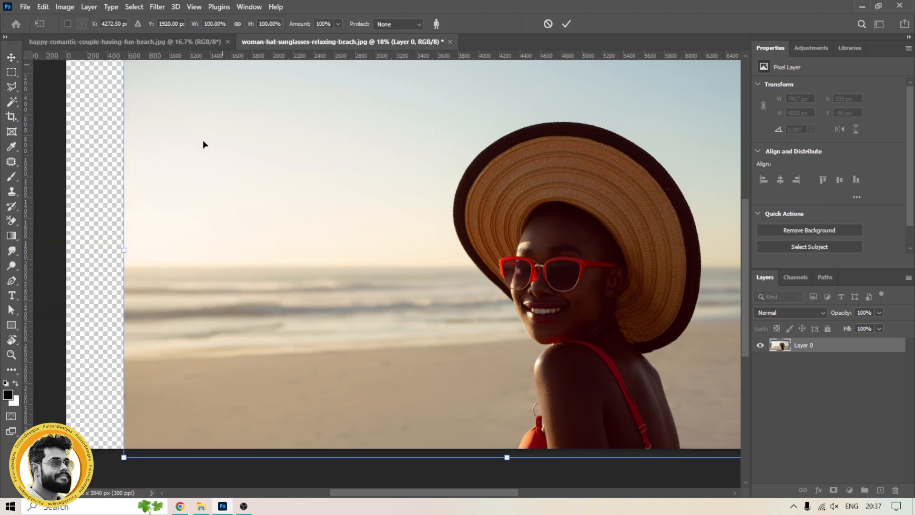
drag(122, 251, 65, 247)
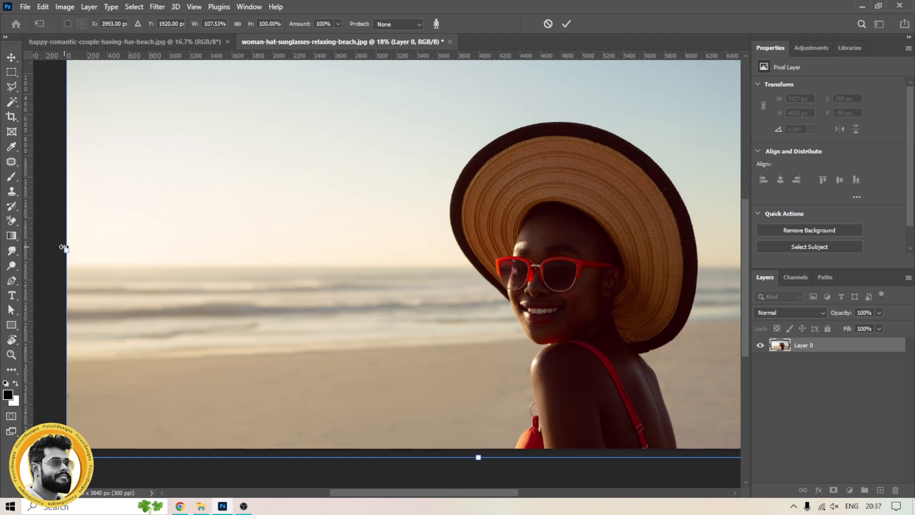
key(Return)
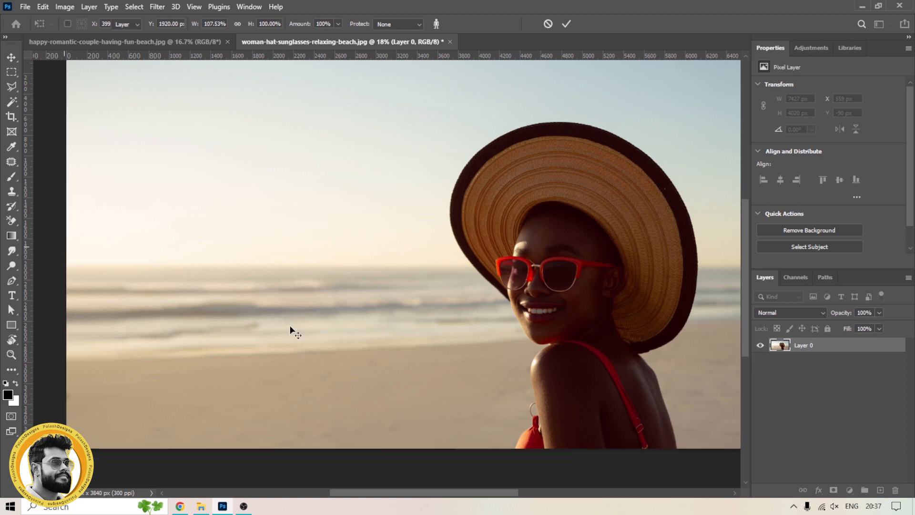
scroll(328, 327, down, 4)
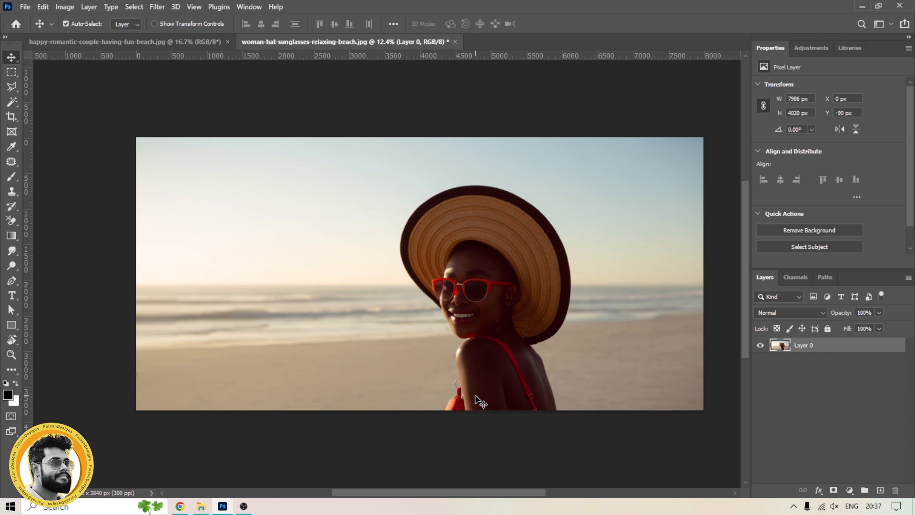
scroll(476, 400, up, 3)
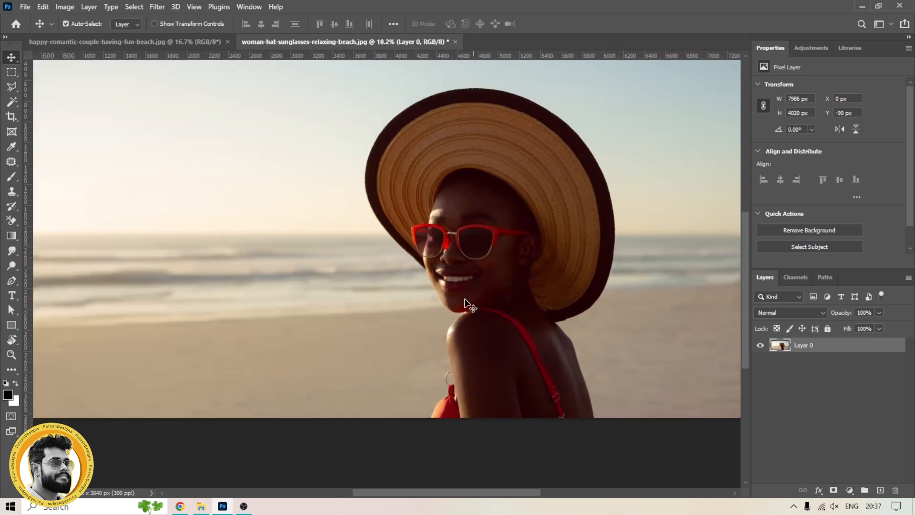
drag(460, 283, 431, 327)
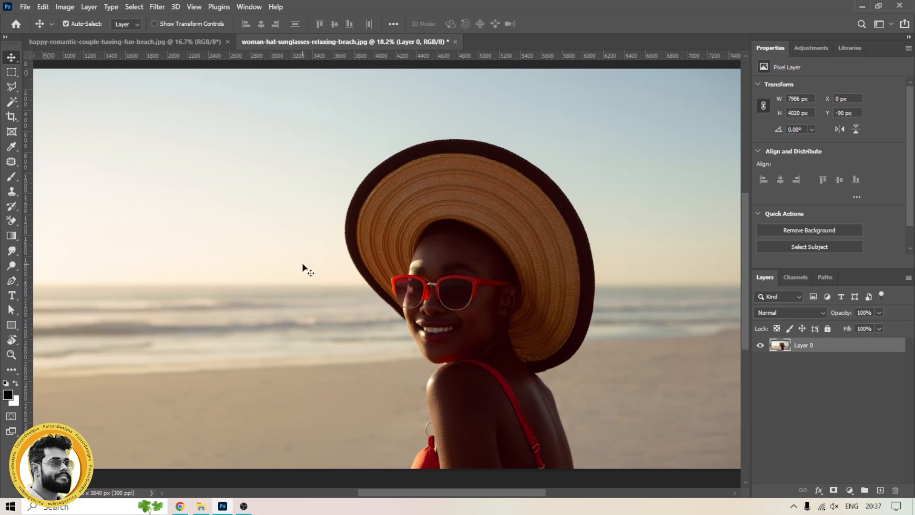
Step: Switch to the couple beach photo and extend its canvas to the left with the Crop tool, leaving an empty transparent area
click(151, 39)
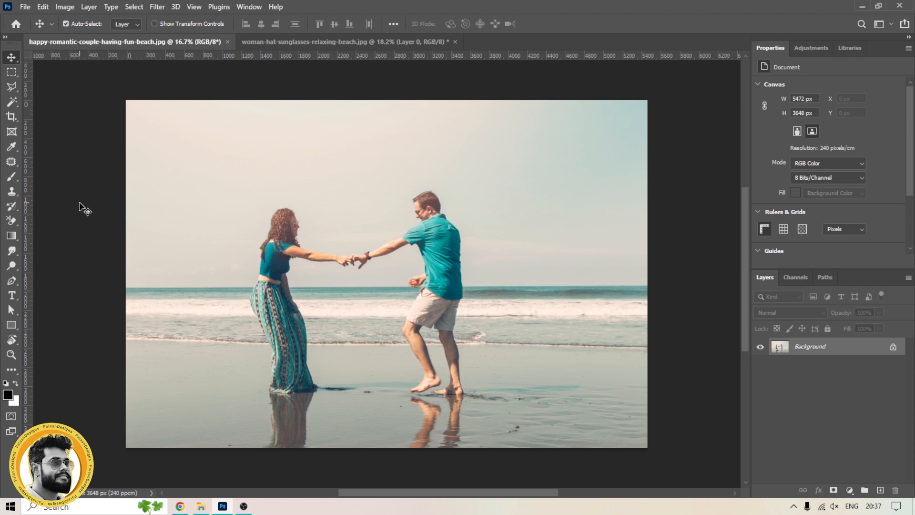
key(c)
drag(126, 280, 32, 278)
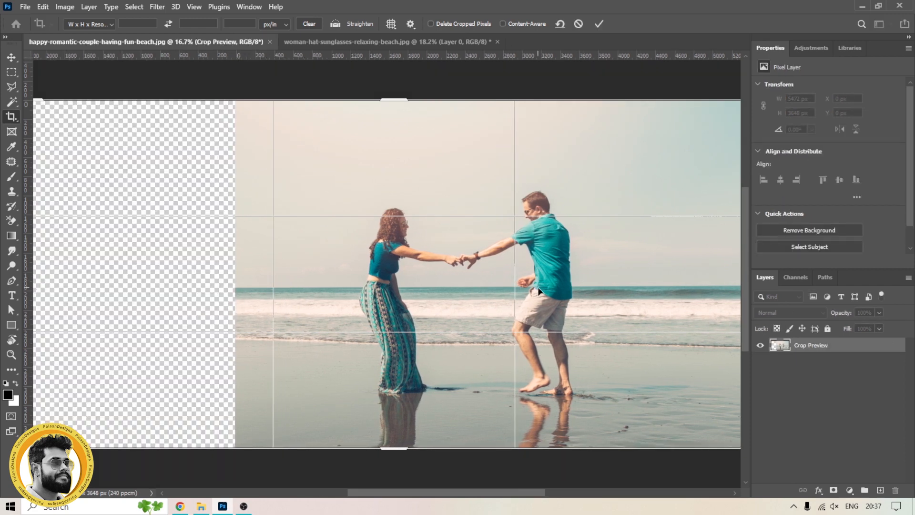
scroll(548, 253, right, 3)
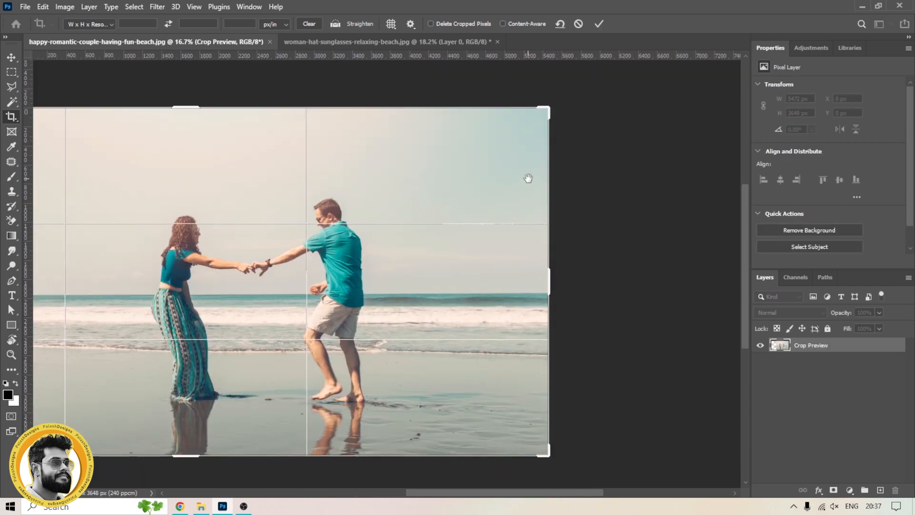
drag(124, 279, 376, 253)
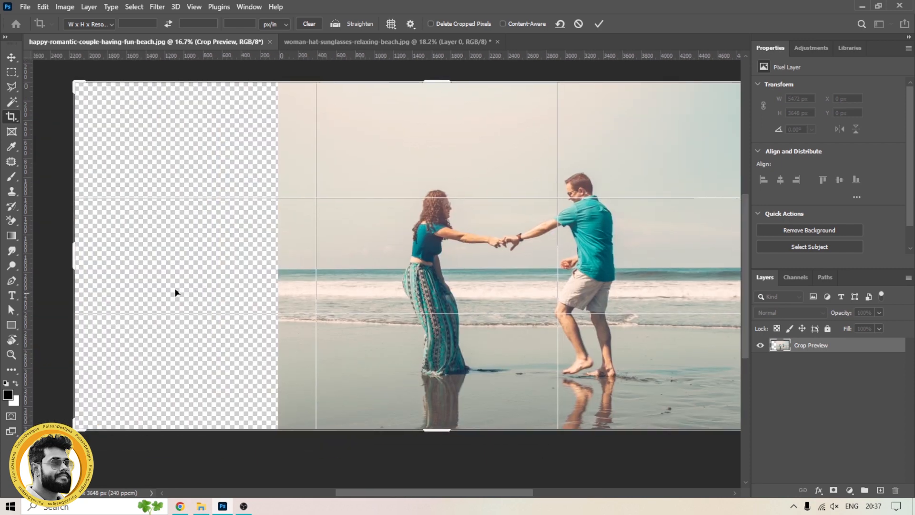
drag(468, 281, 370, 301)
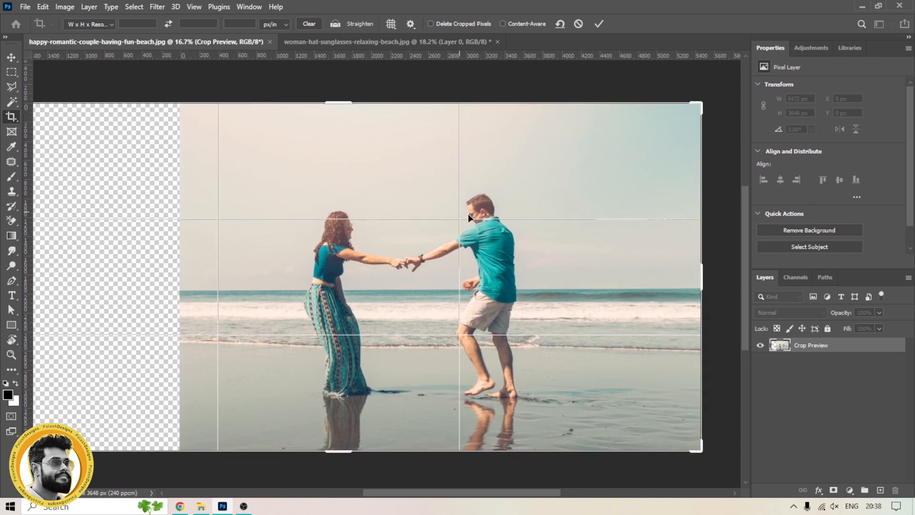
drag(330, 278, 397, 263)
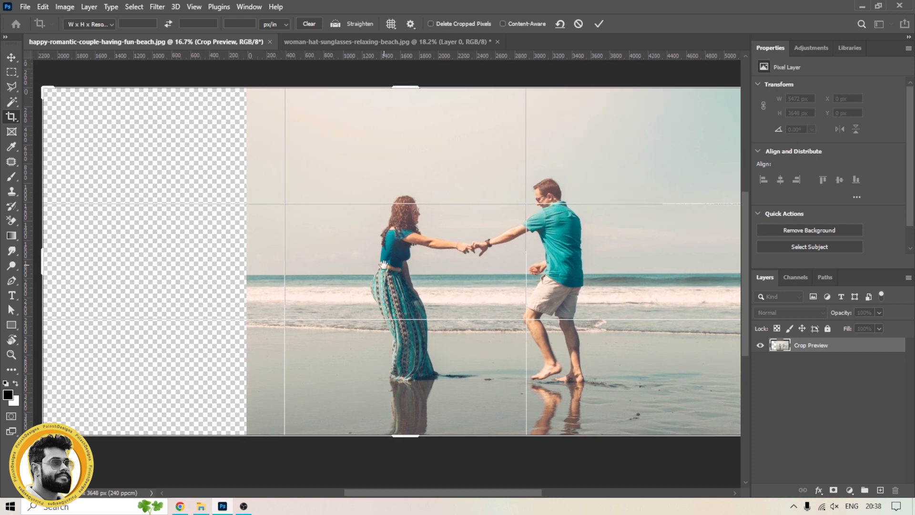
mouse_move(43, 261)
mouse_down()
mouse_move(61, 262)
mouse_move(43, 261)
mouse_up()
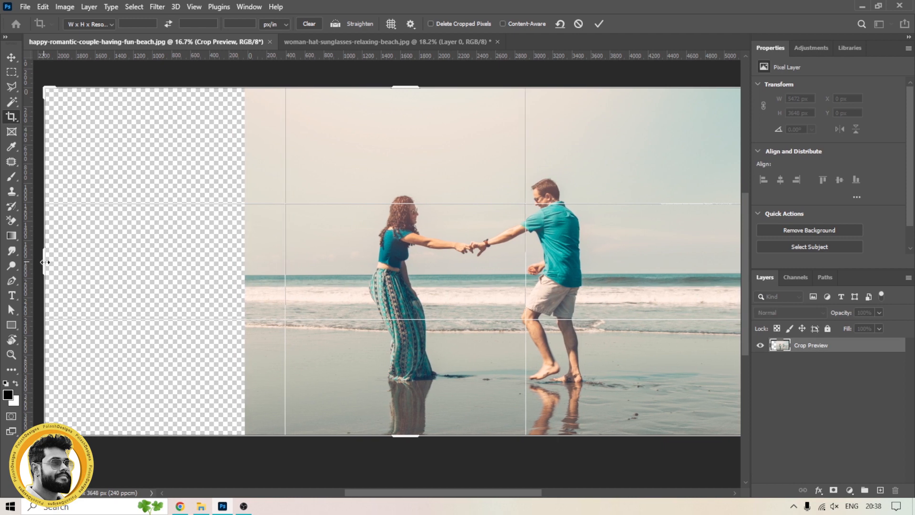
click(602, 23)
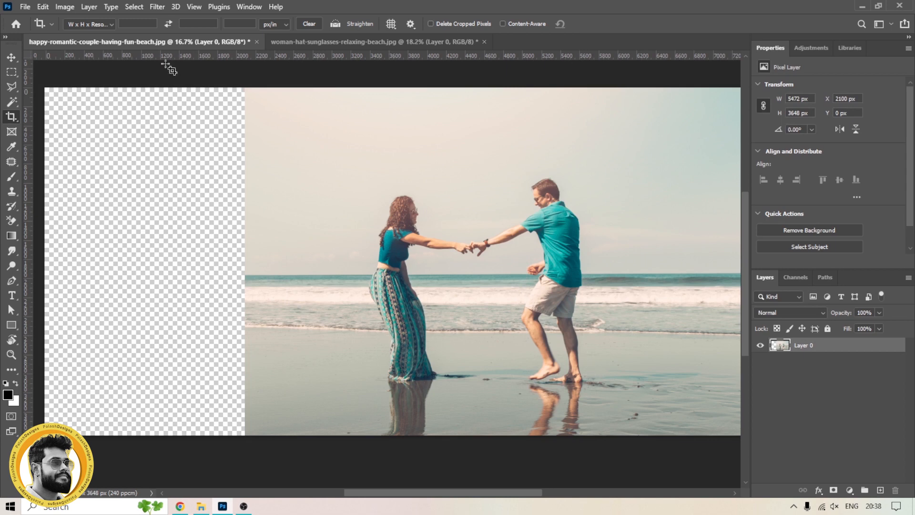
Step: Try stretching the photo's left edge into the empty area with Content-Aware Scale to about 116% width
click(49, 7)
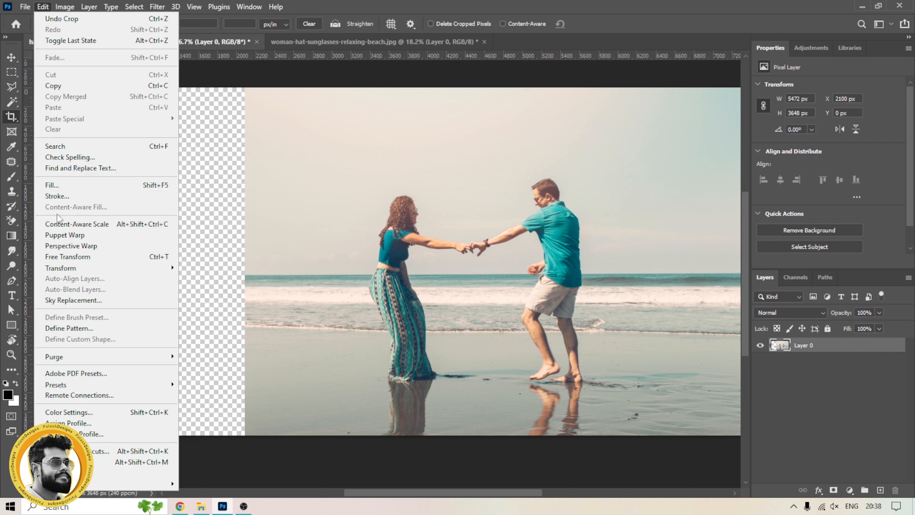
click(84, 224)
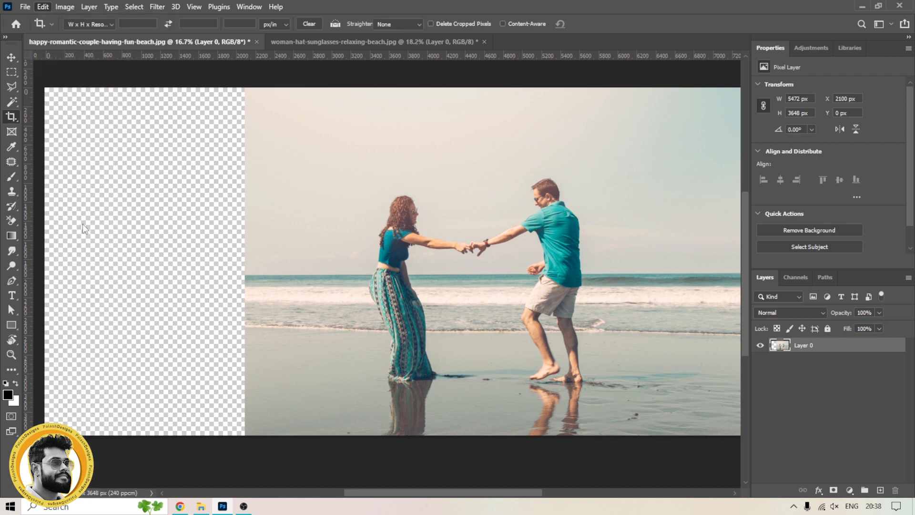
mouse_move(241, 262)
mouse_down()
mouse_move(200, 262)
mouse_move(240, 261)
mouse_up()
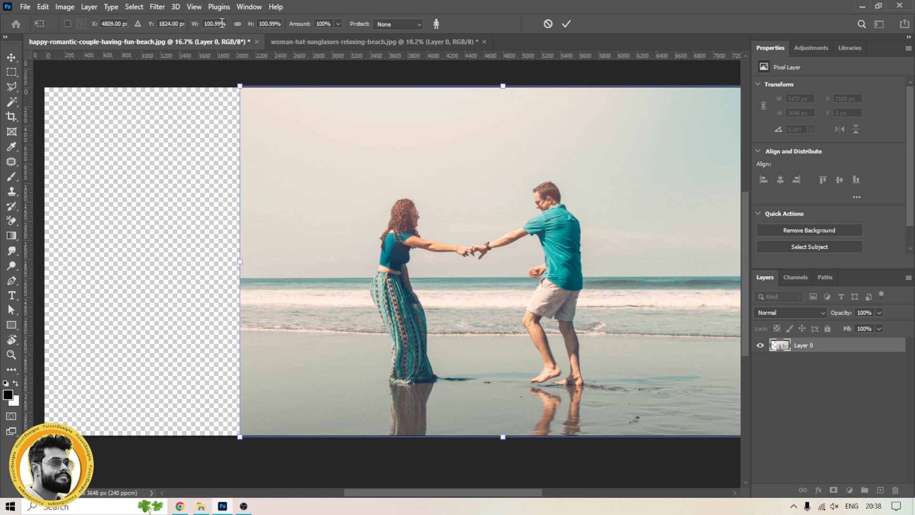
drag(239, 261, 173, 261)
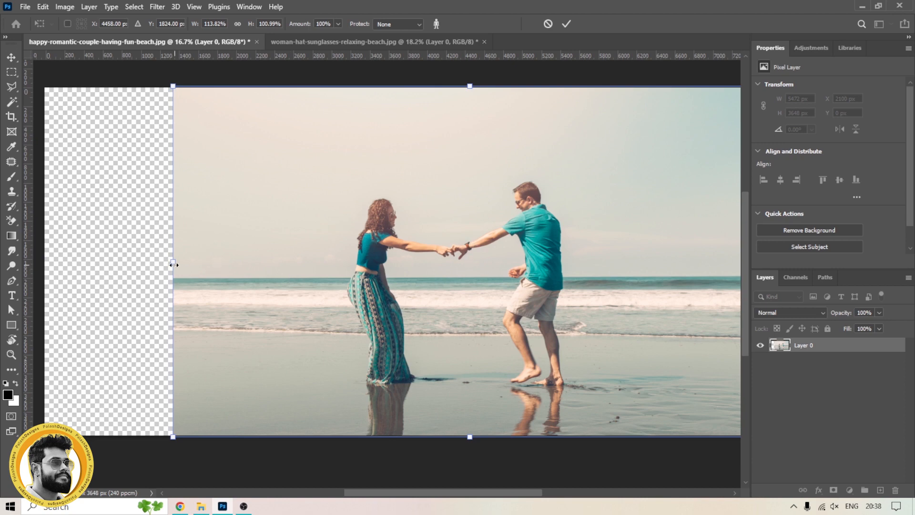
drag(173, 265, 238, 261)
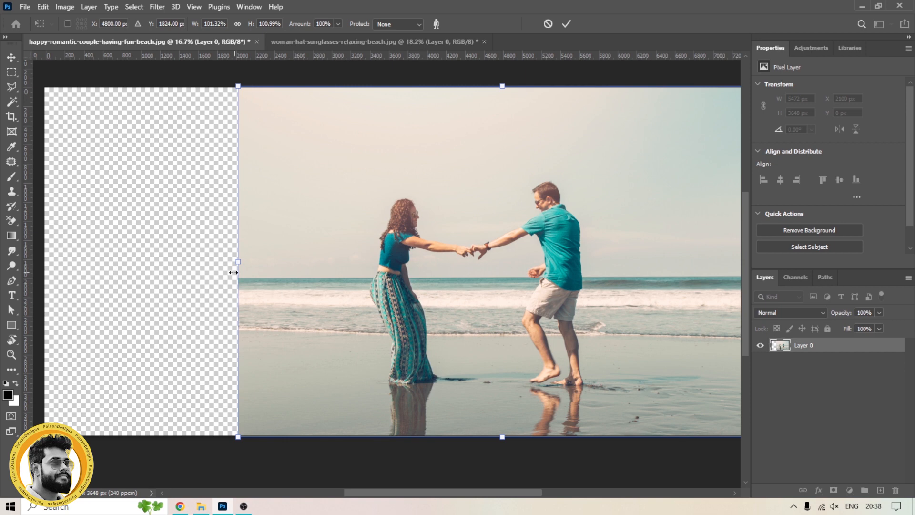
drag(236, 259, 160, 260)
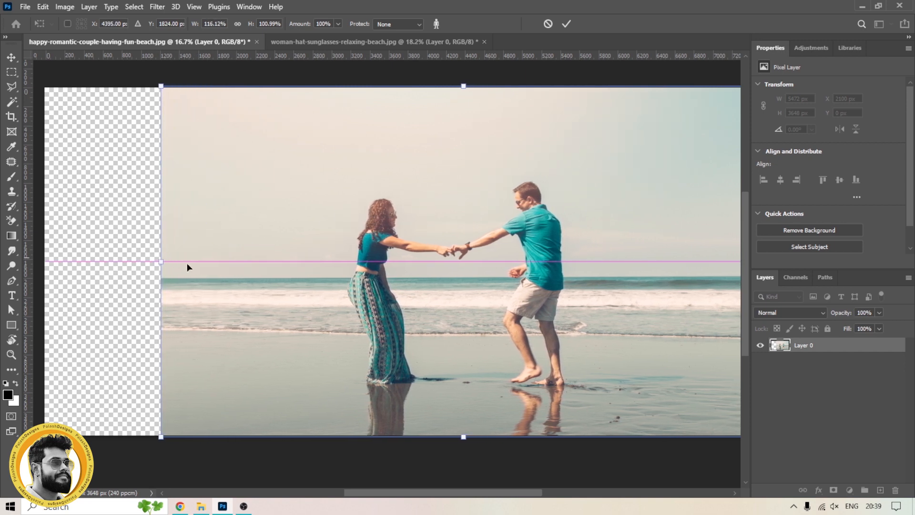
scroll(458, 271, up, 3)
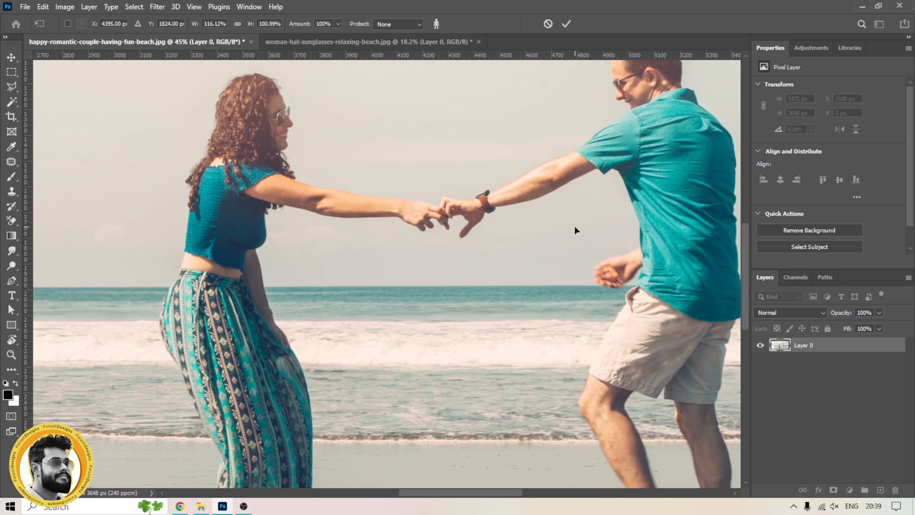
key(Return)
Step: Lasso a loose selection around the couple and their reflections with 0 px feather
key(ctrl+0)
key(l)
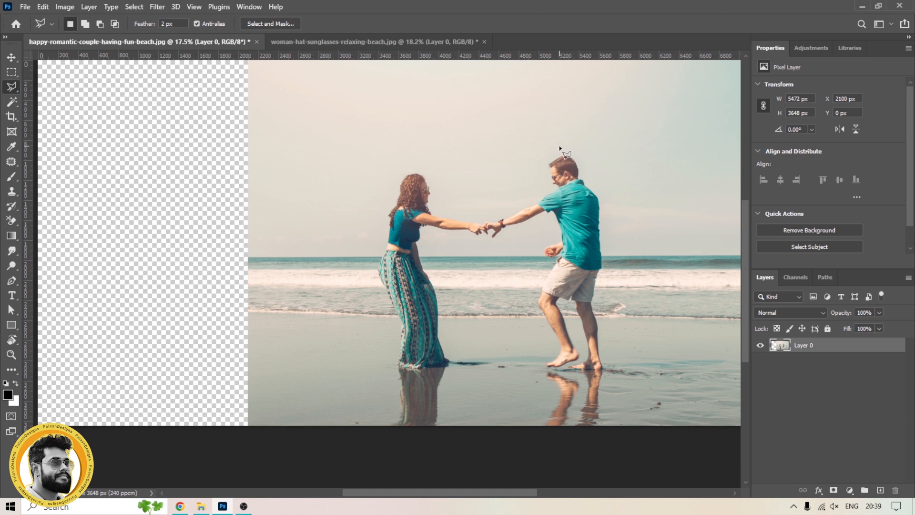
click(10, 88)
click(51, 90)
drag(379, 304, 369, 251)
mouse_move(381, 176)
mouse_down()
mouse_move(412, 155)
mouse_move(457, 203)
mouse_move(508, 191)
mouse_move(558, 140)
mouse_move(582, 146)
mouse_move(631, 205)
mouse_move(642, 247)
mouse_up()
drag(616, 334, 619, 369)
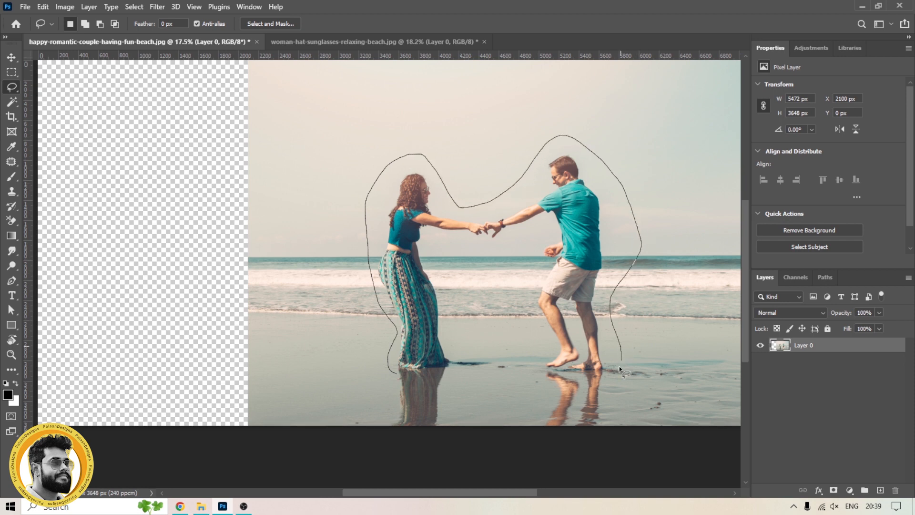
mouse_move(609, 409)
mouse_down()
mouse_move(601, 433)
mouse_move(586, 441)
mouse_move(542, 441)
mouse_move(550, 393)
mouse_move(538, 375)
mouse_move(530, 293)
mouse_move(536, 240)
mouse_move(434, 246)
mouse_move(456, 322)
mouse_up()
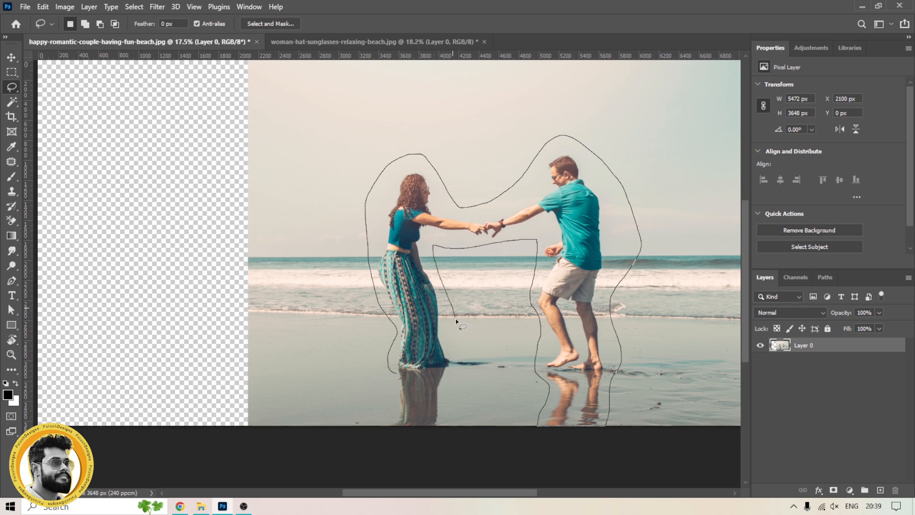
mouse_move(447, 389)
mouse_down()
mouse_move(444, 428)
mouse_move(433, 437)
mouse_move(392, 439)
mouse_move(395, 416)
mouse_up()
drag(396, 373, 396, 373)
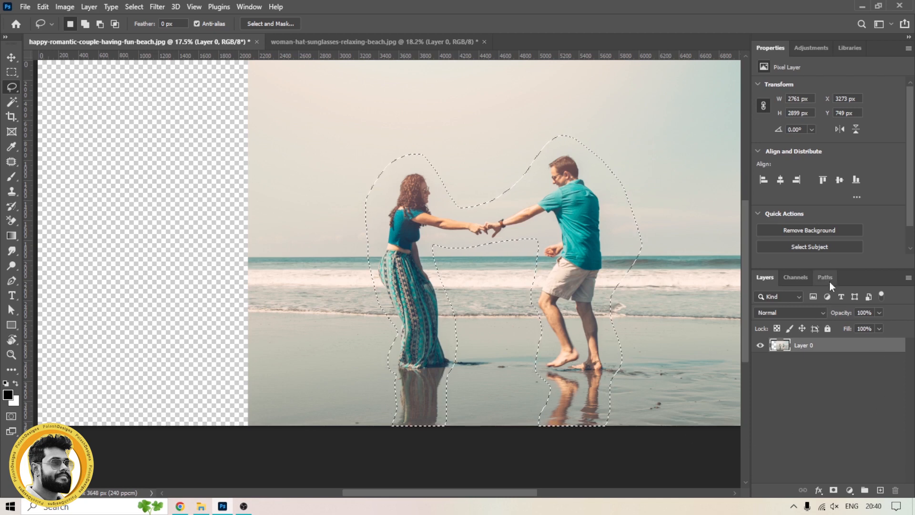
Step: Save the couple selection as an alpha channel, then deselect and return to the layers
click(800, 276)
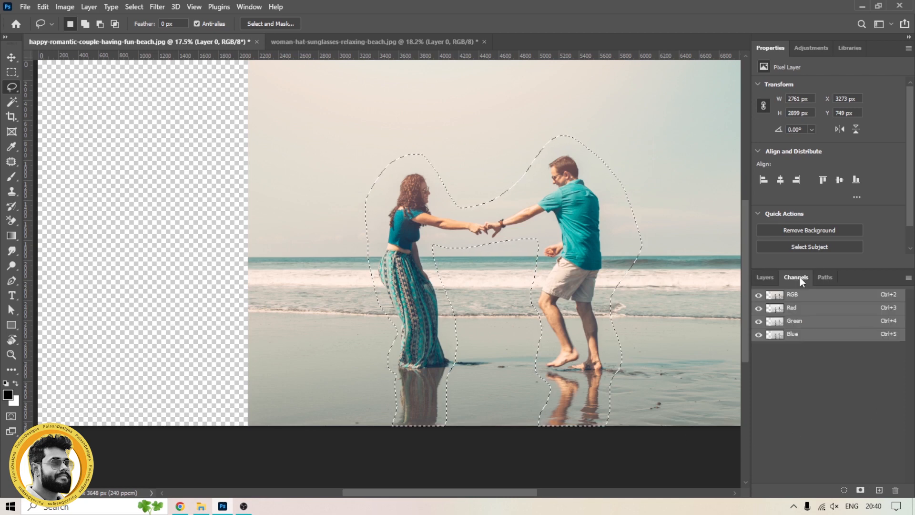
click(861, 489)
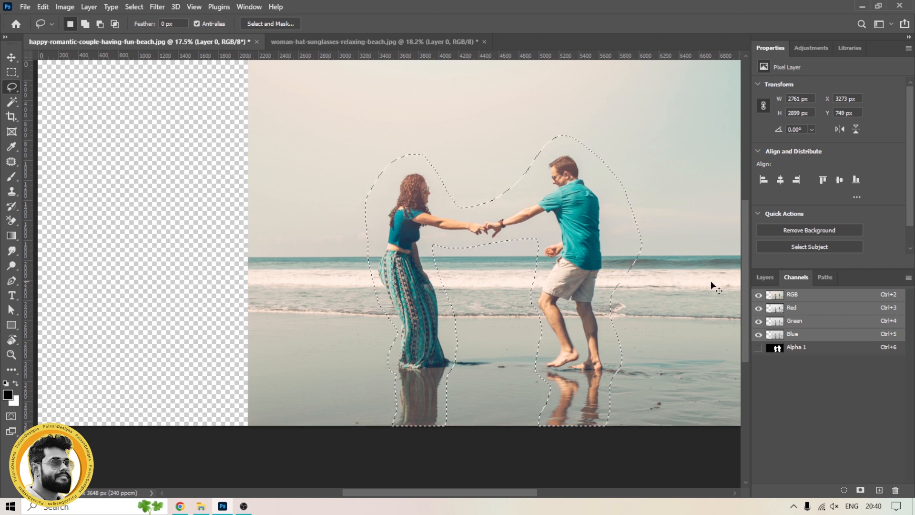
key(ctrl+d)
click(765, 277)
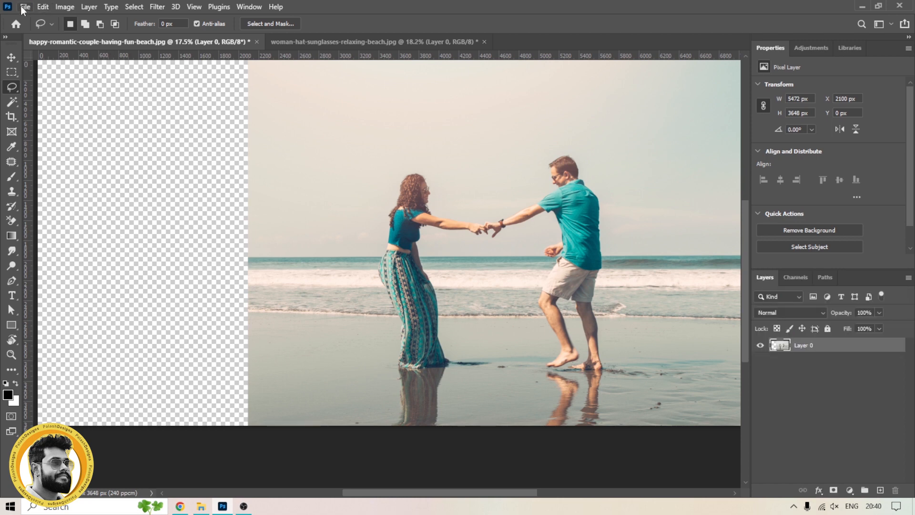
Step: Content-Aware Scale the photo's left edge to about 117% width, protecting the Alpha 1 channel
click(67, 6)
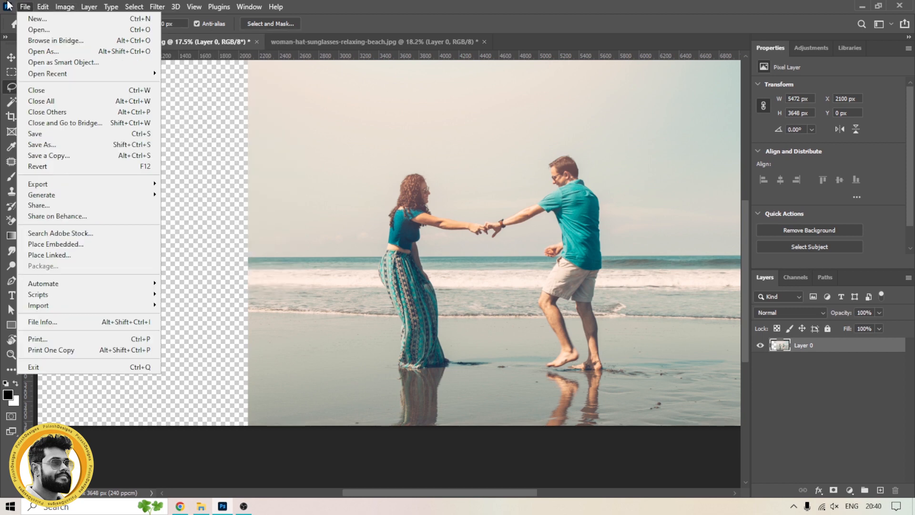
mouse_move(40, 9)
click(98, 224)
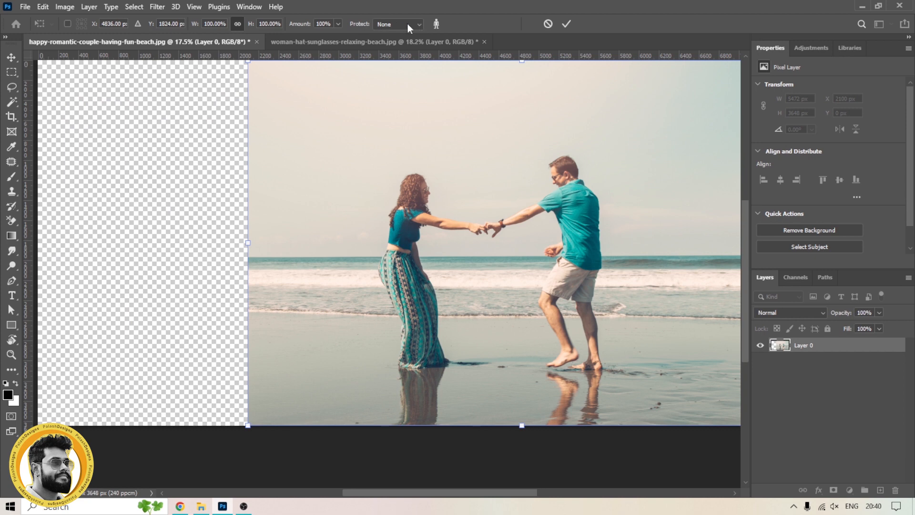
click(419, 24)
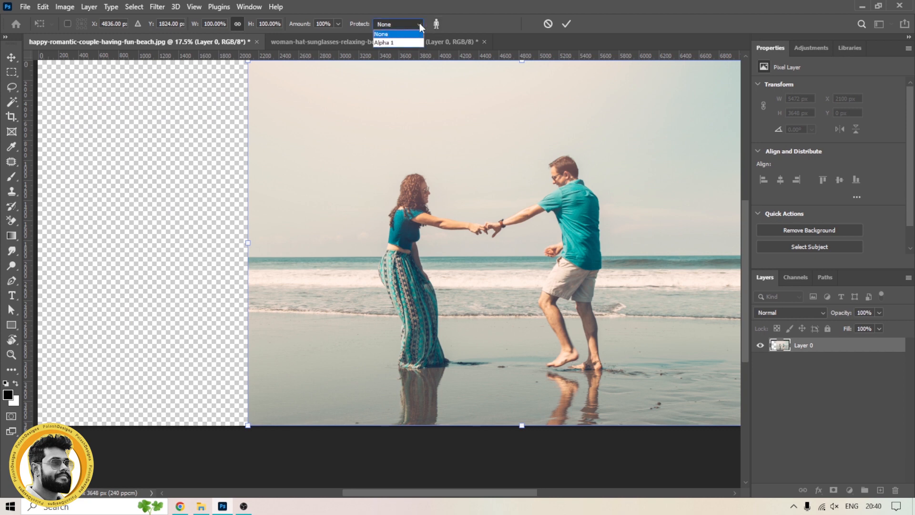
click(405, 42)
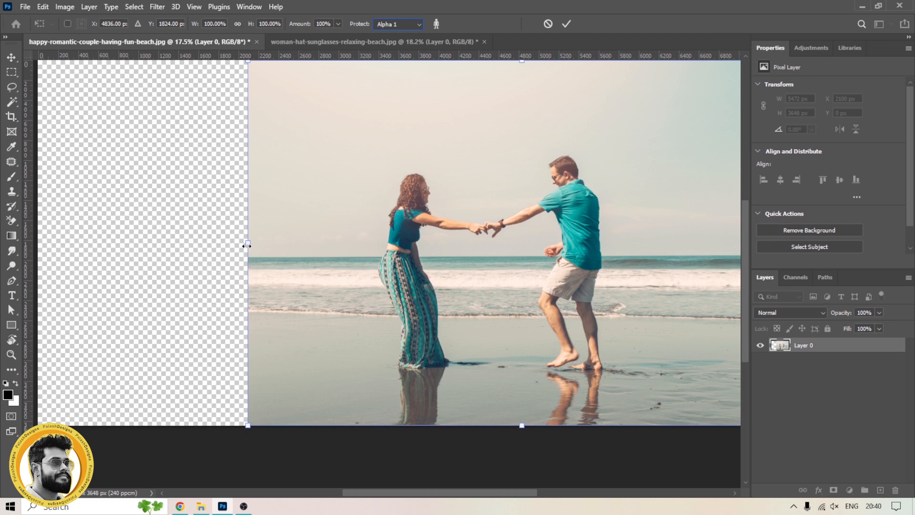
drag(246, 246, 155, 236)
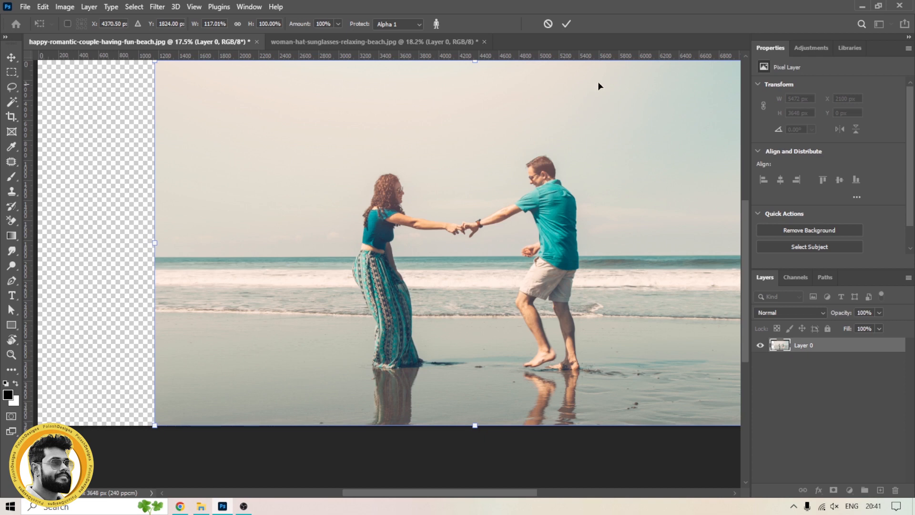
click(567, 25)
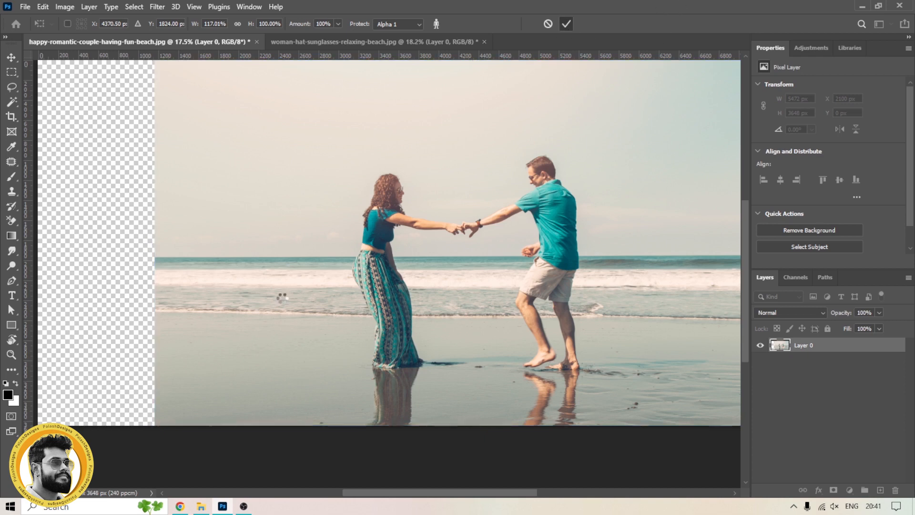
Step: Apply Content-Aware Scale again with Alpha 1 protection, stretching the left edge to about 108% further
key(l)
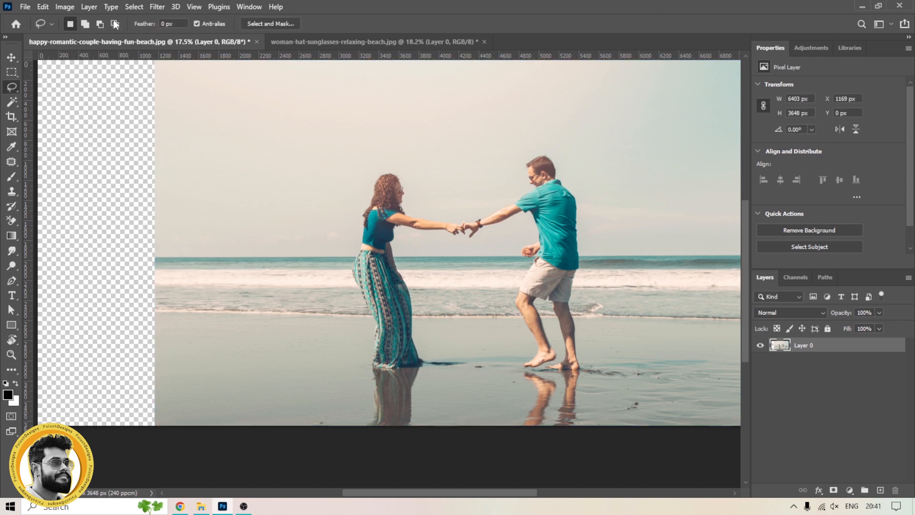
click(38, 7)
click(97, 229)
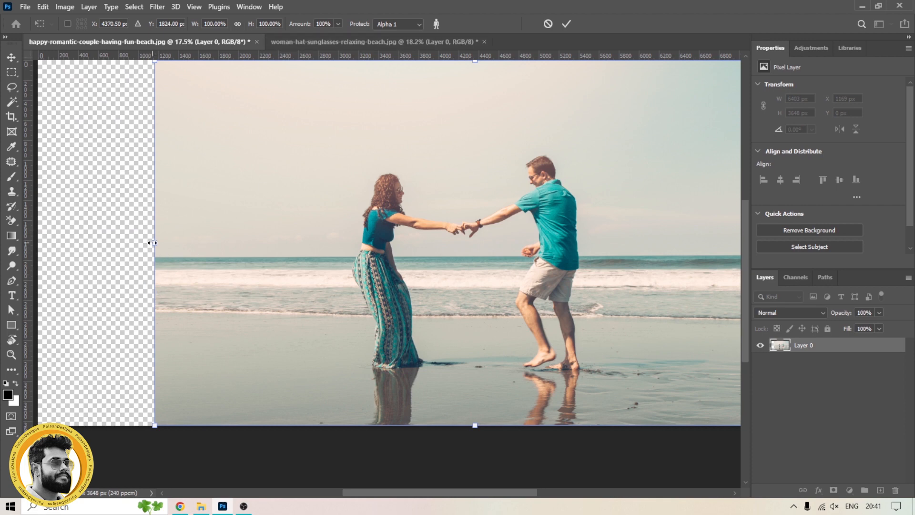
drag(152, 242, 101, 241)
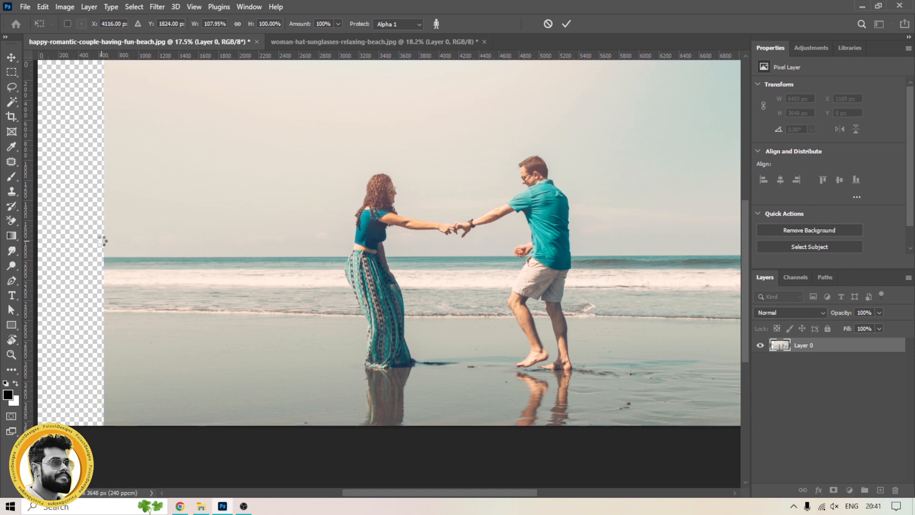
key(Return)
Step: Apply Content-Aware Scale a third time with Alpha 1 protection, stretching the left edge to the canvas edge
key(l)
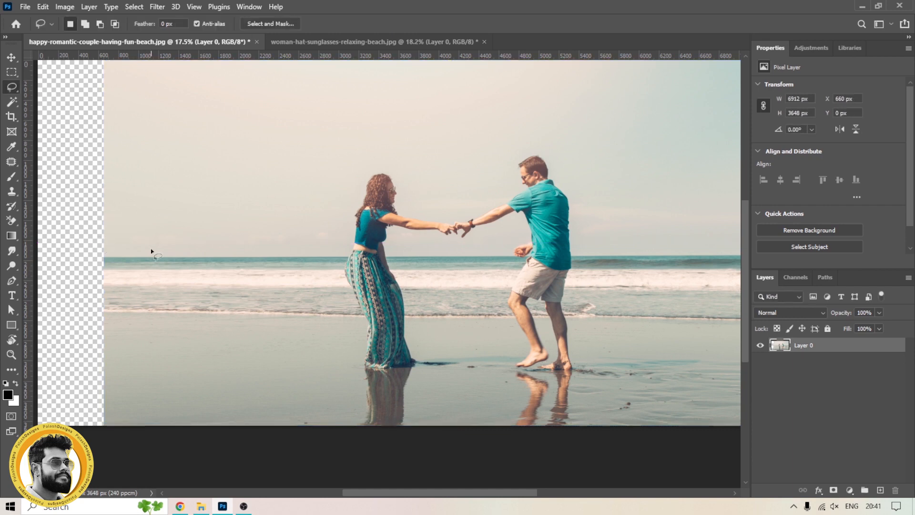
click(59, 6)
click(58, 6)
click(43, 7)
click(77, 225)
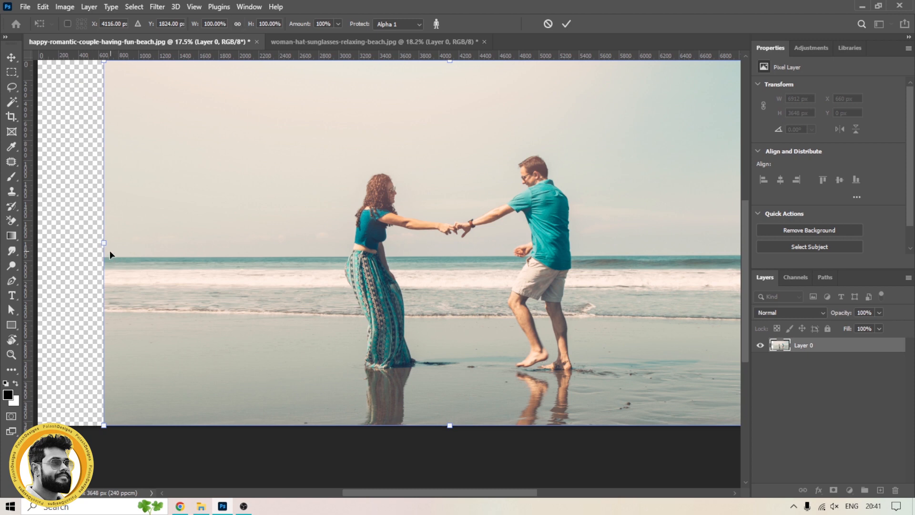
drag(103, 244, 40, 244)
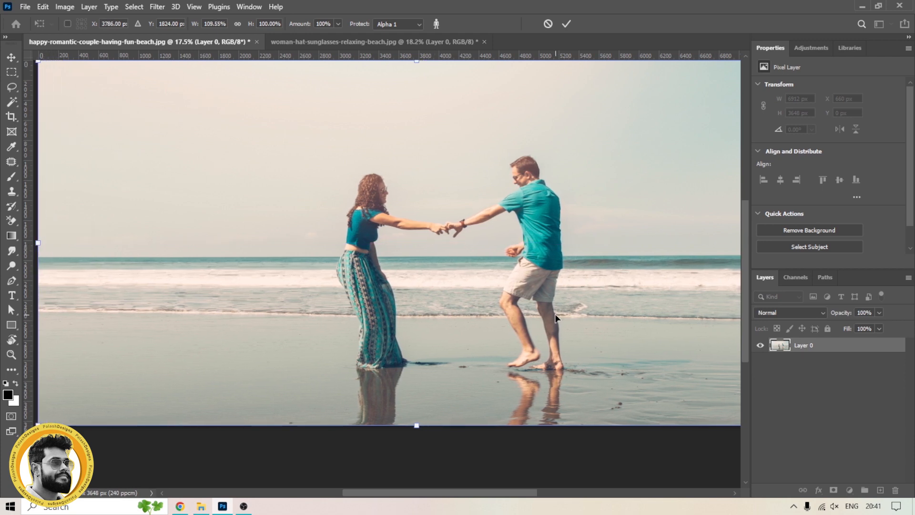
key(Return)
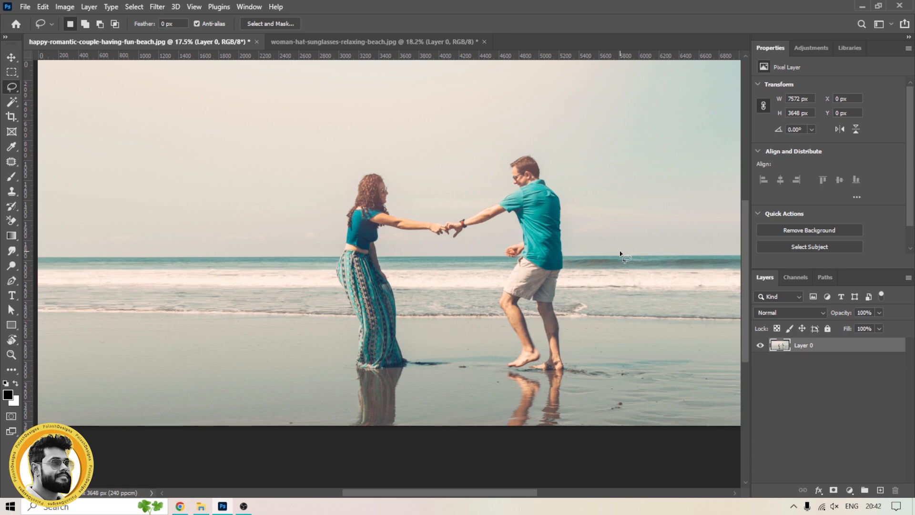
Step: Switch to the woman-in-hat beach photo and zoom out to view it whole
click(340, 43)
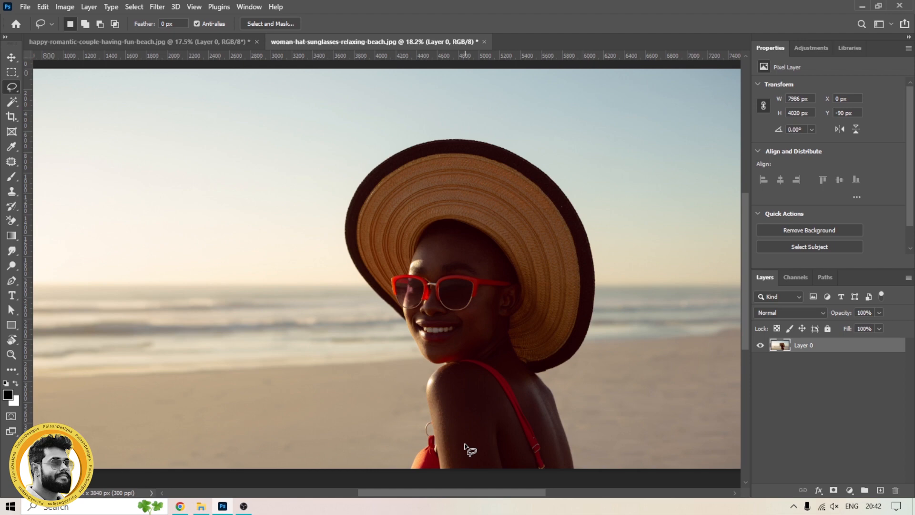
scroll(466, 450, down, 2)
mouse_move(378, 376)
mouse_down()
mouse_move(394, 319)
mouse_move(378, 338)
mouse_up()
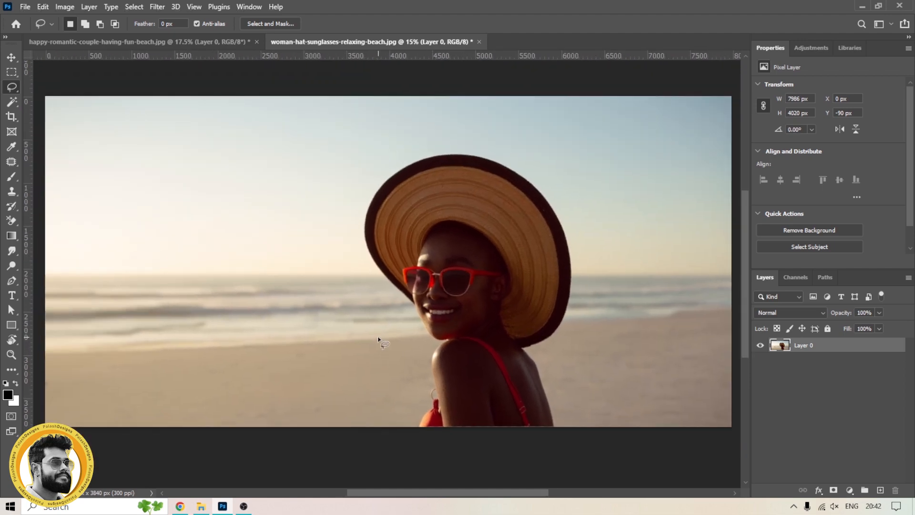